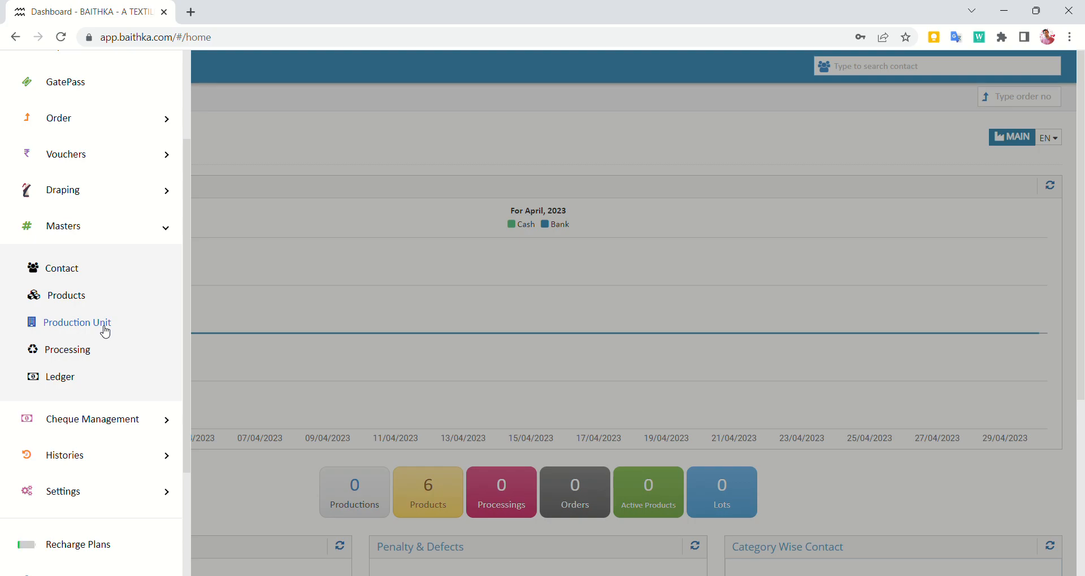
# Step: Start a new record in the Processing master named BOOTI CUTTING with a default wage of ₹5
pyautogui.click(78, 354)
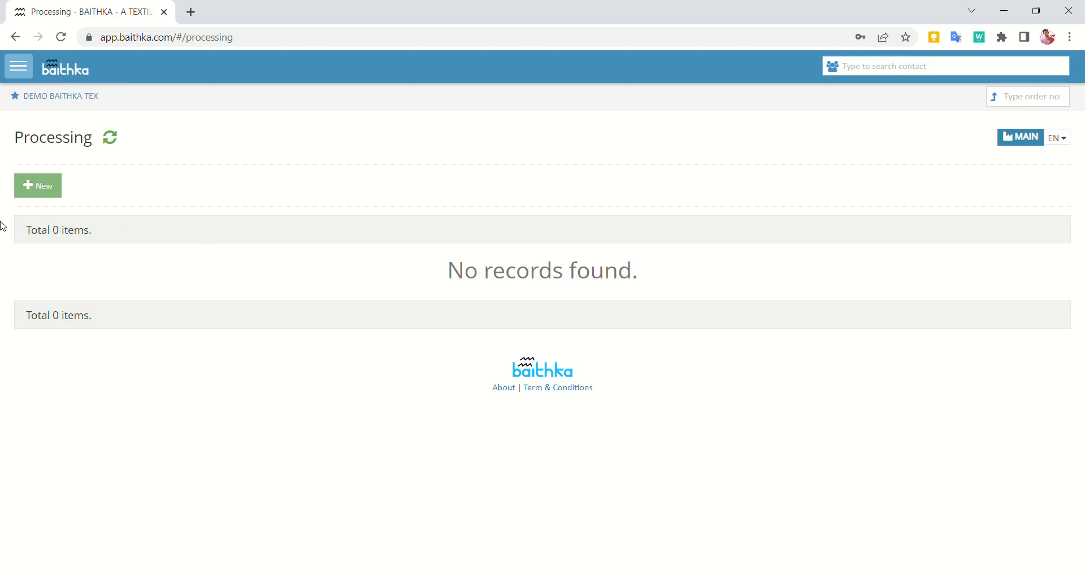
pyautogui.click(49, 197)
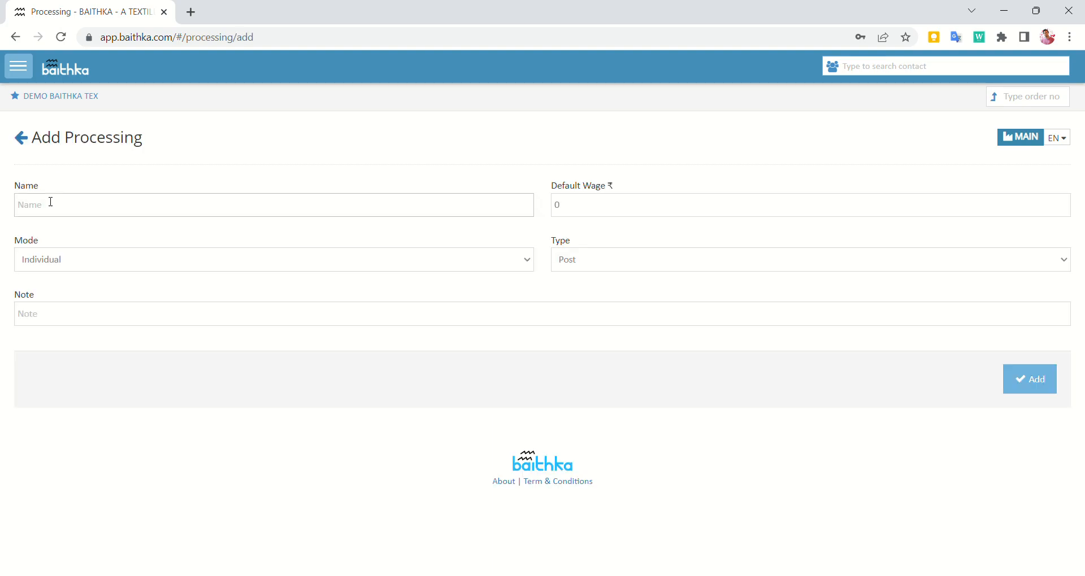
pyautogui.click(133, 270)
pyautogui.click(583, 214)
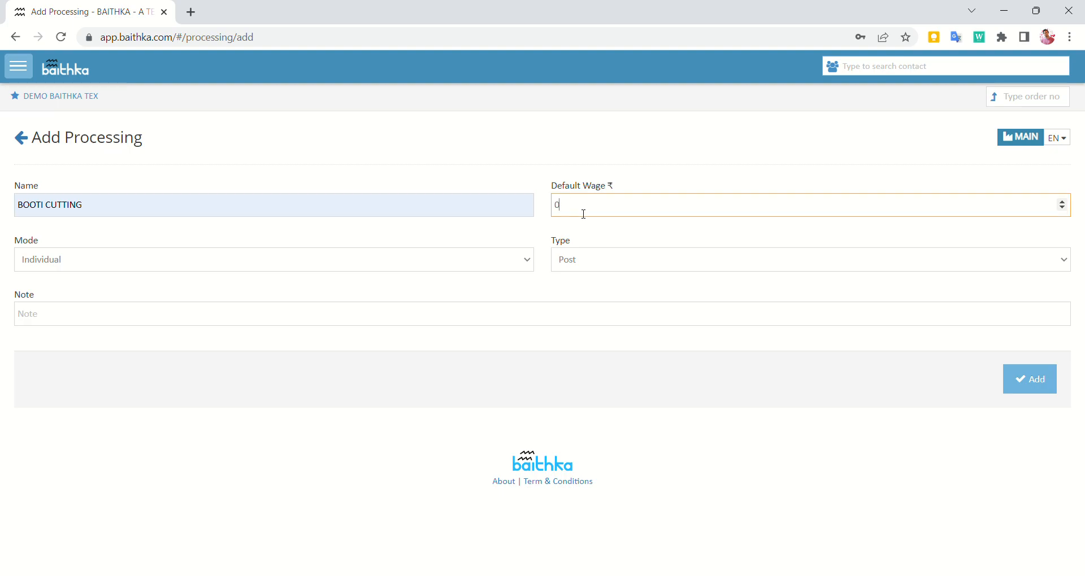
pyautogui.press('BackSpace')
pyautogui.write('5')
# Step: Keep the mode as Individual and the type as Post, leave the note empty, and add the BOOTI CUTTING record
pyautogui.click(472, 262)
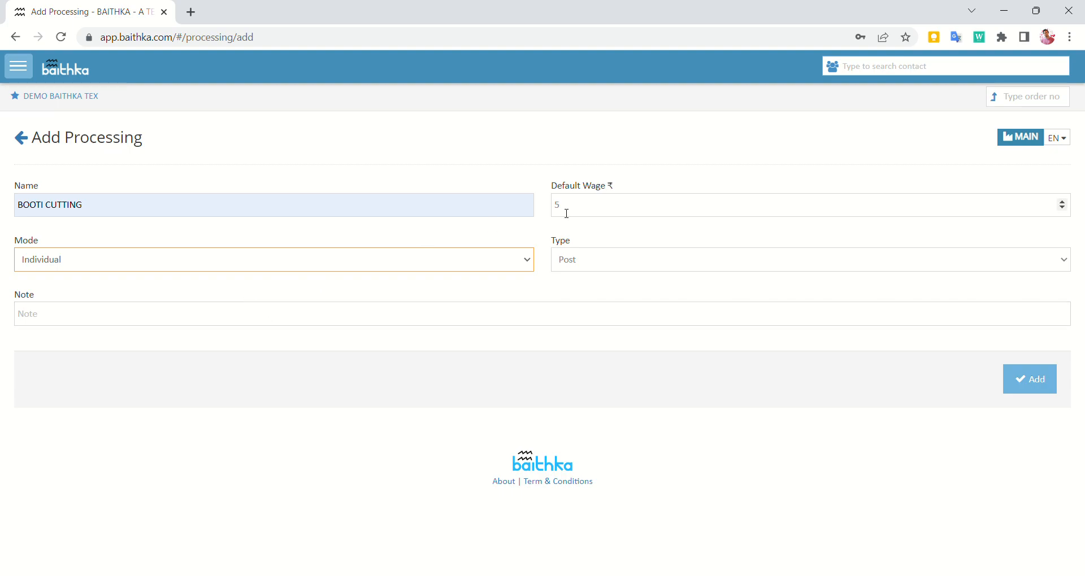
pyautogui.click(589, 203)
pyautogui.click(598, 269)
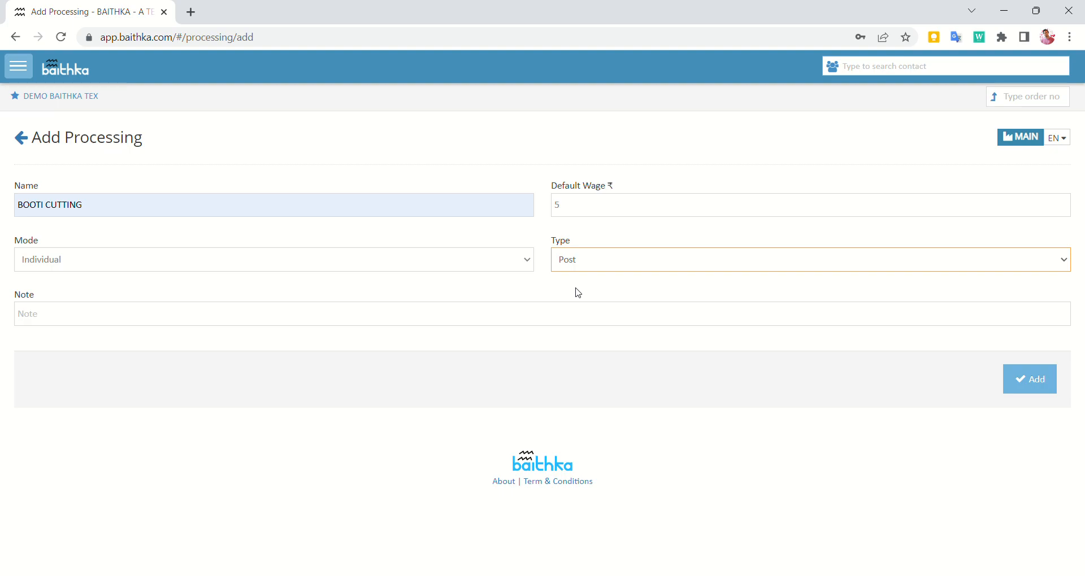
pyautogui.click(185, 317)
pyautogui.click(682, 344)
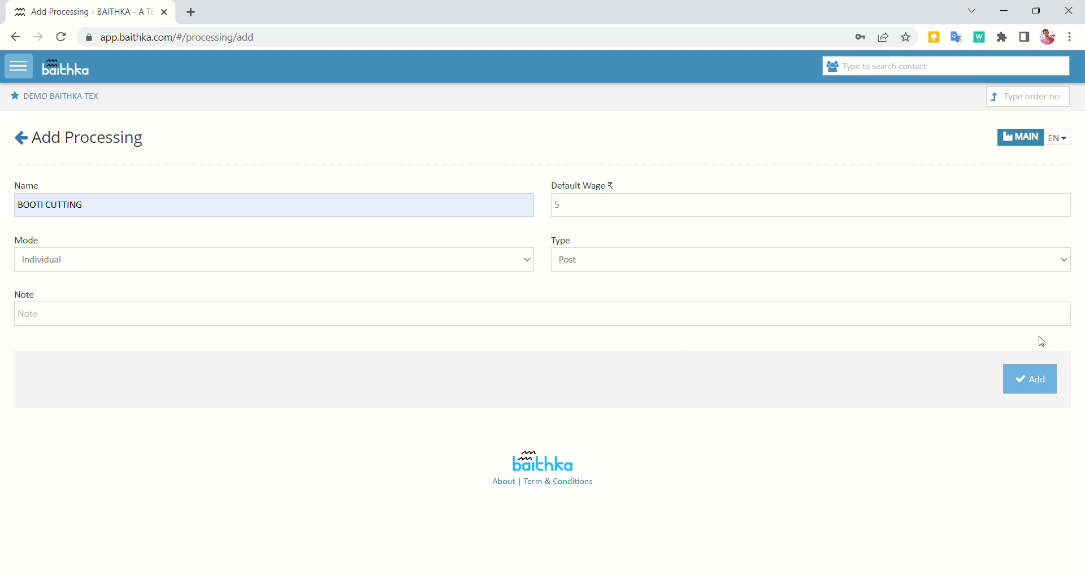
pyautogui.click(1033, 377)
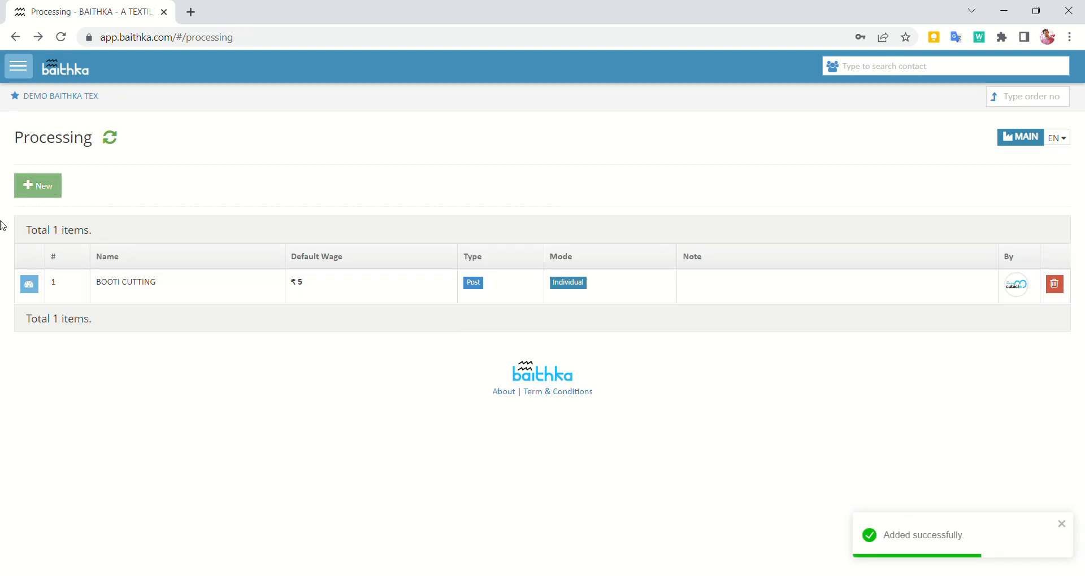
# Step: Add a processing record named RAFOO with a default wage of ₹10, Individual mode and Post type
pyautogui.click(39, 187)
pyautogui.click(165, 205)
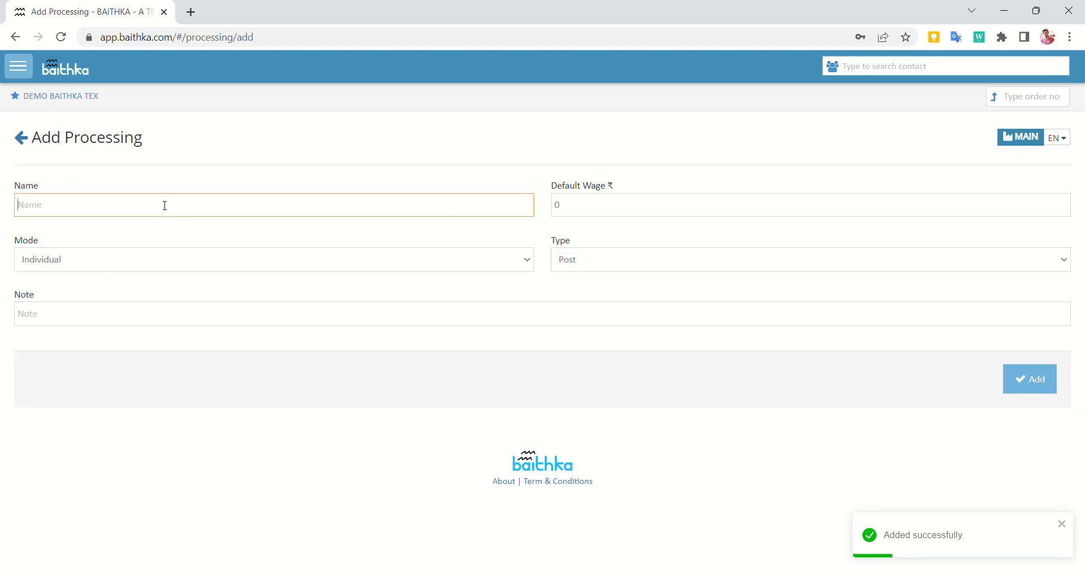
pyautogui.write('RAFOO')
pyautogui.click(650, 211)
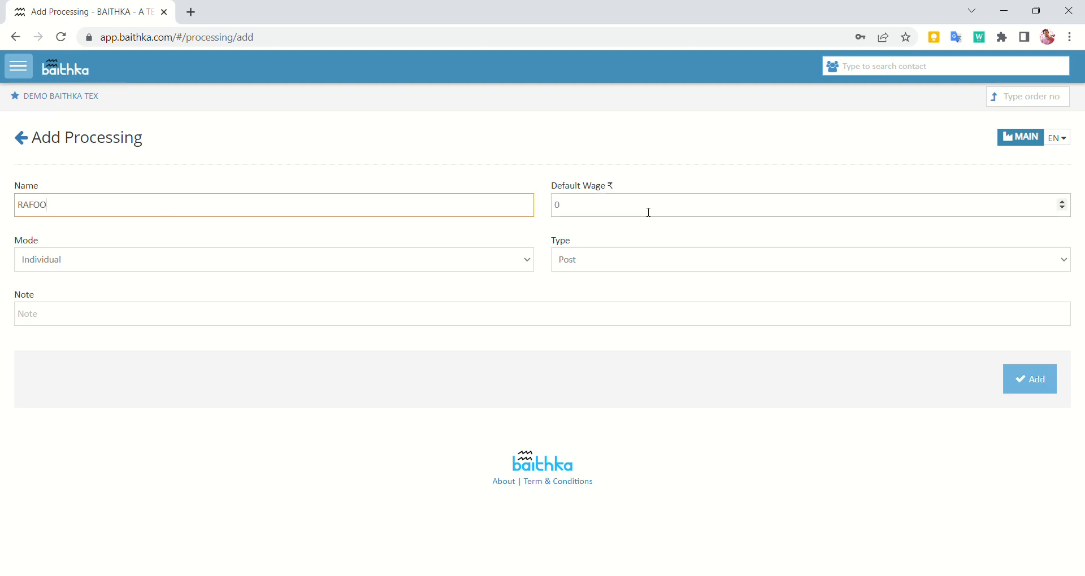
pyautogui.press('BackSpace')
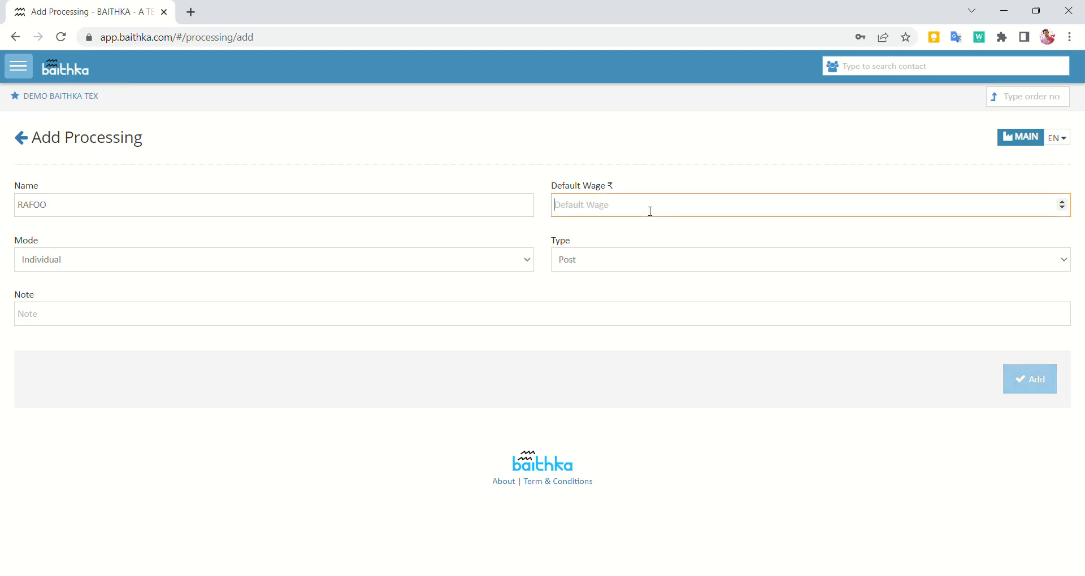
pyautogui.write('10')
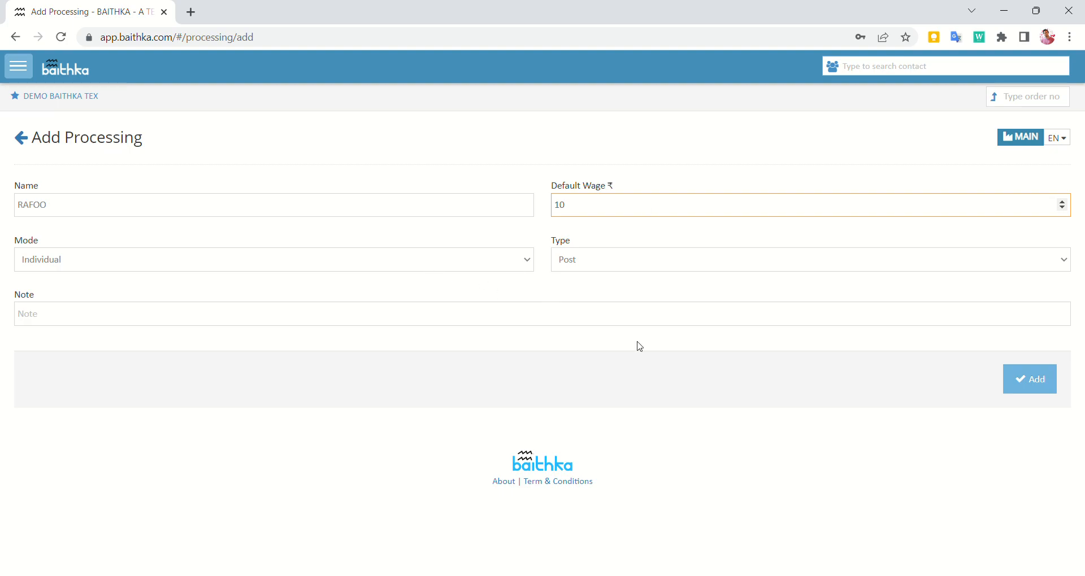
pyautogui.click(1029, 379)
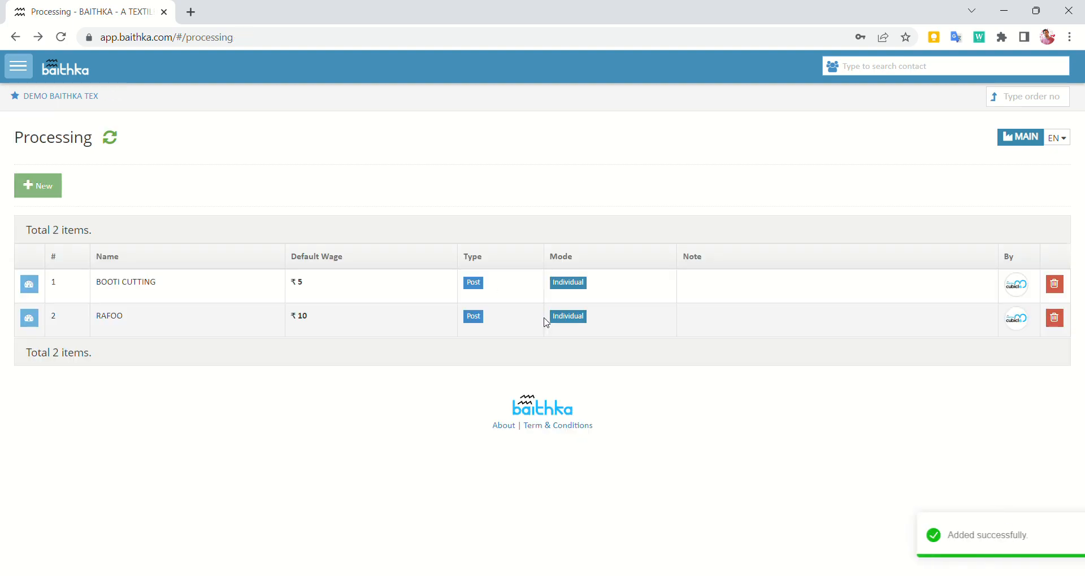
# Step: Add a processing record named CALENDER DEKA with a default wage of ₹20, Production Unit mode and Post type
pyautogui.click(43, 192)
pyautogui.click(129, 218)
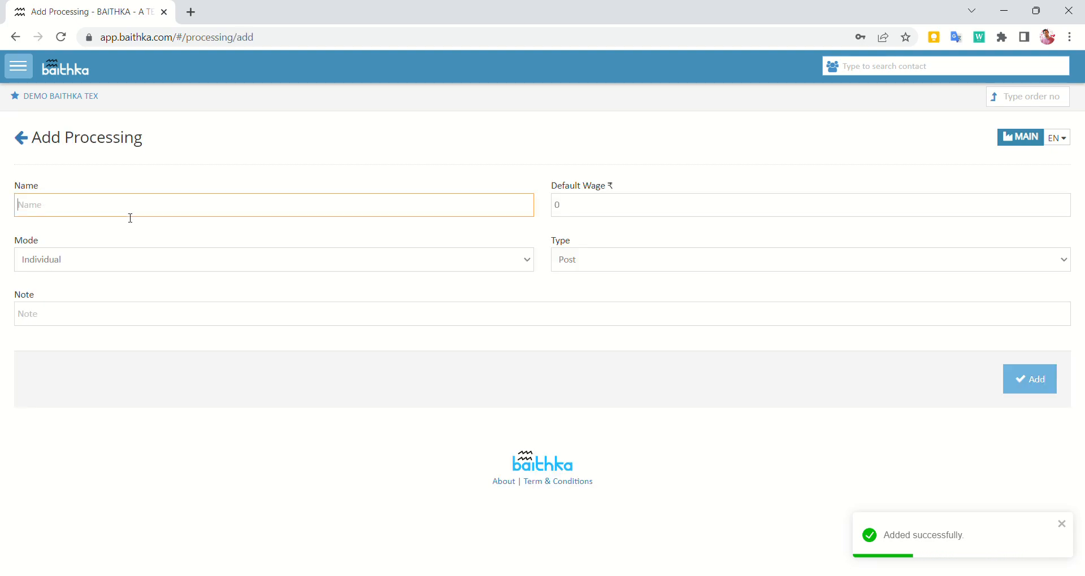
pyautogui.write('CAL')
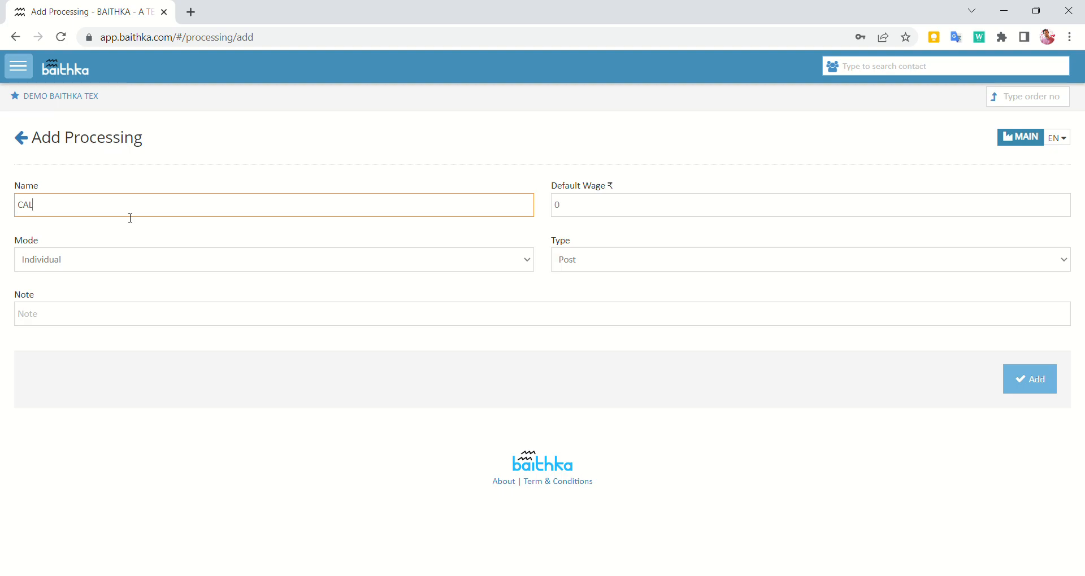
pyautogui.click(141, 235)
pyautogui.click(584, 207)
pyautogui.press('BackSpace')
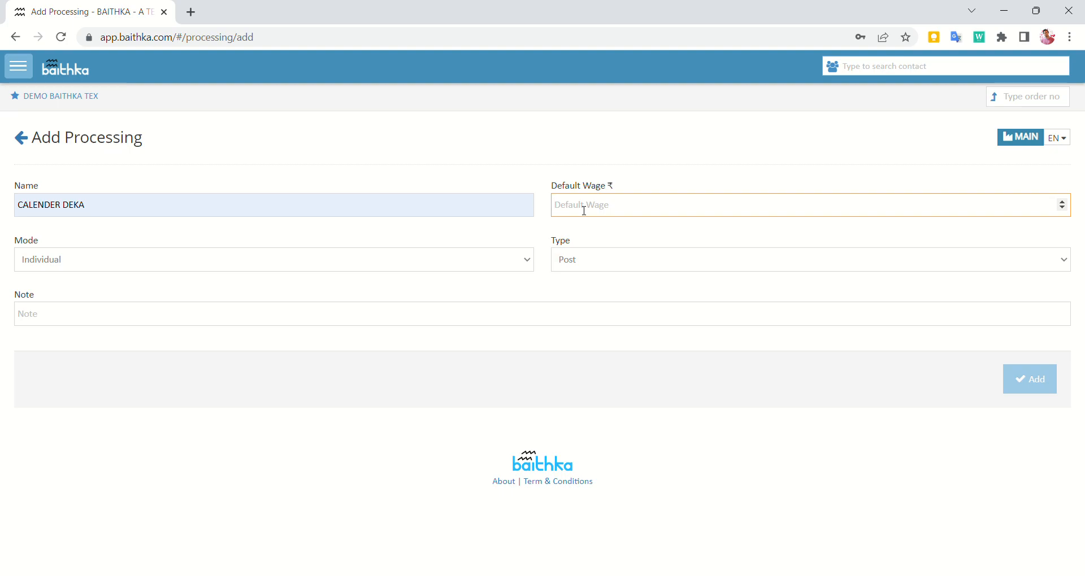
pyautogui.write('20')
pyautogui.click(1036, 394)
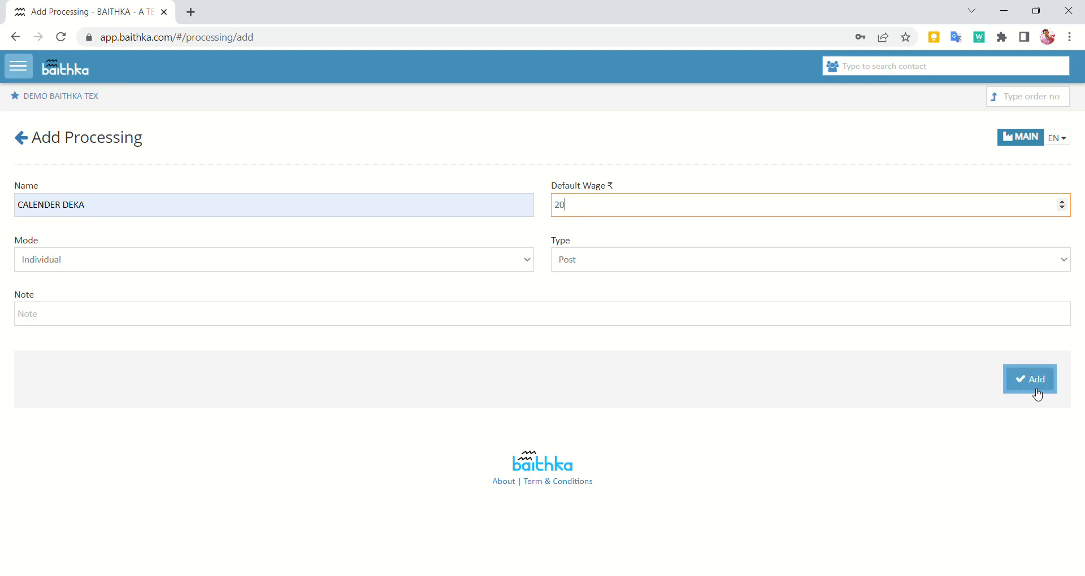
pyautogui.click(520, 264)
pyautogui.click(416, 281)
pyautogui.click(1029, 390)
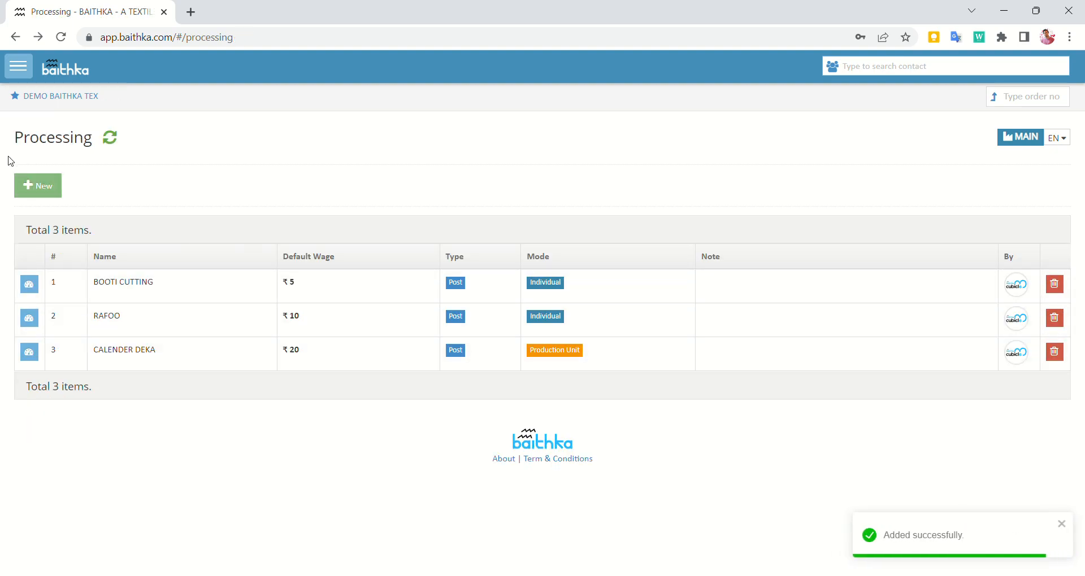
# Step: Add a processing record named CALENDER WAX with a default wage of ₹25, Production Unit mode and Post type
pyautogui.click(33, 184)
pyautogui.click(145, 210)
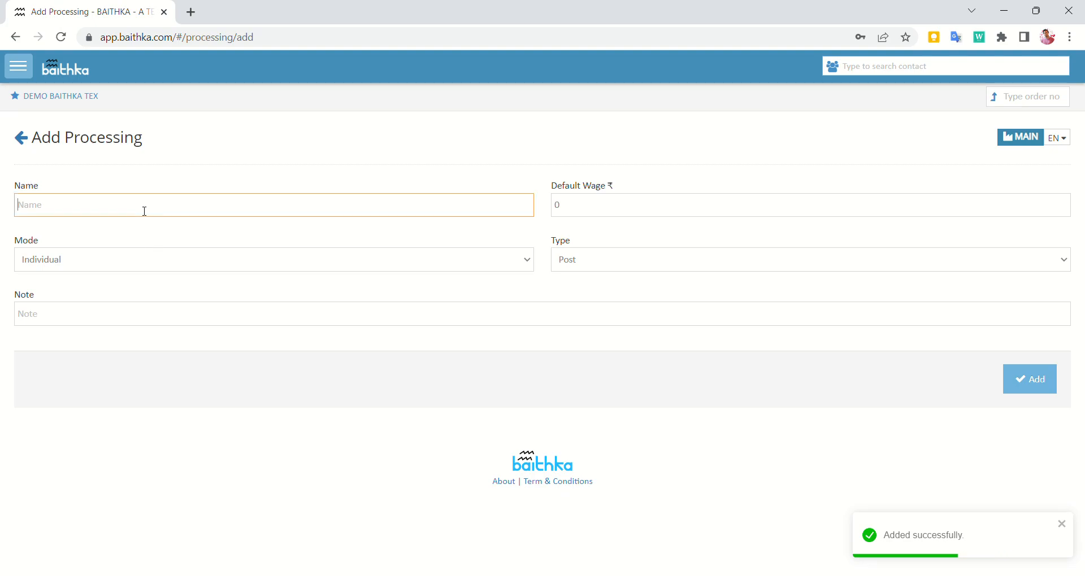
pyautogui.write('CAL')
pyautogui.click(149, 264)
pyautogui.click(588, 212)
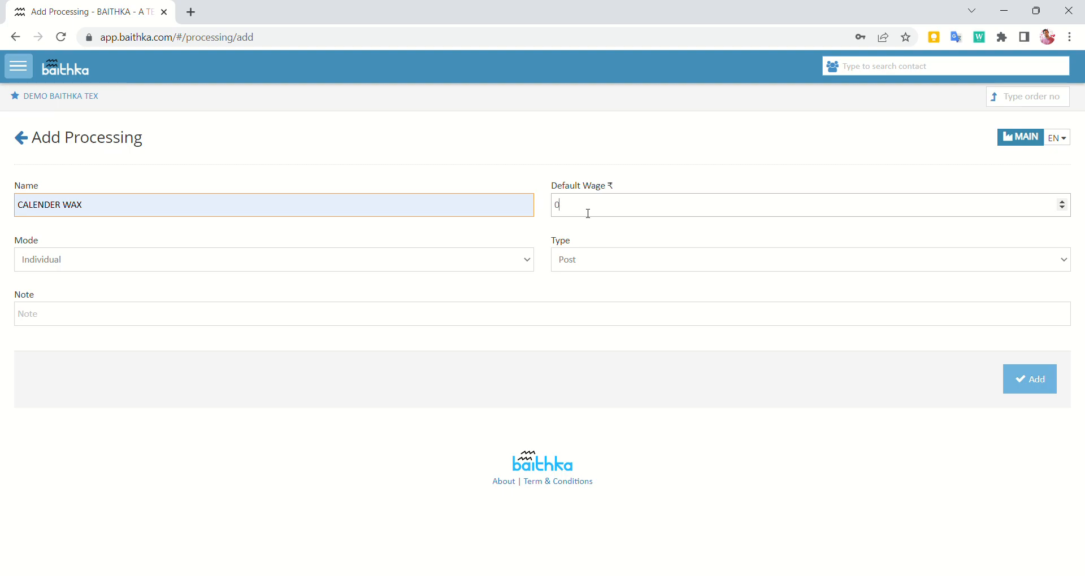
pyautogui.press('BackSpace')
pyautogui.write('25')
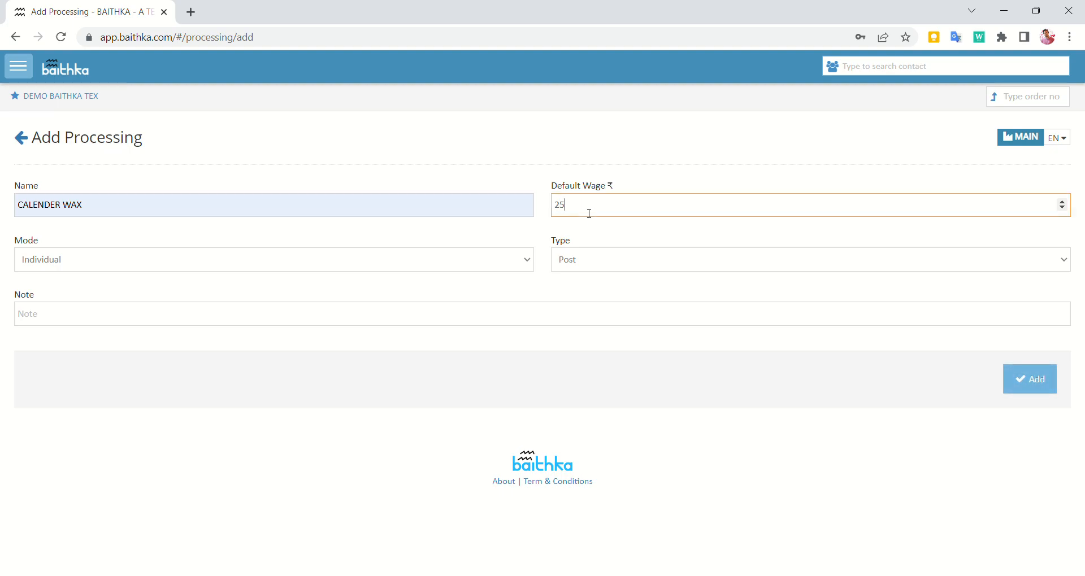
pyautogui.press('Tab')
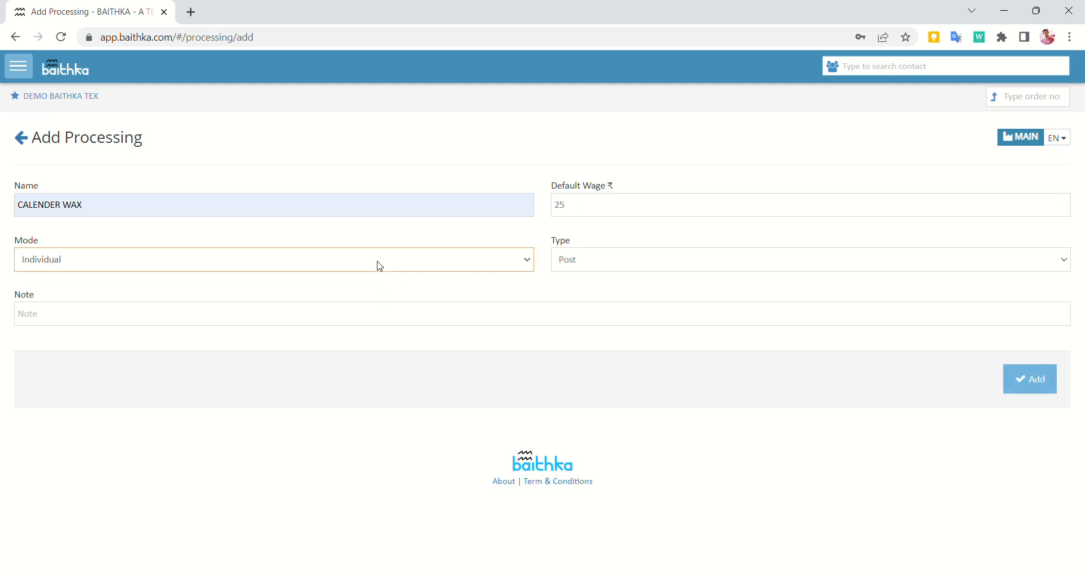
pyautogui.press('Down')
pyautogui.click(1030, 379)
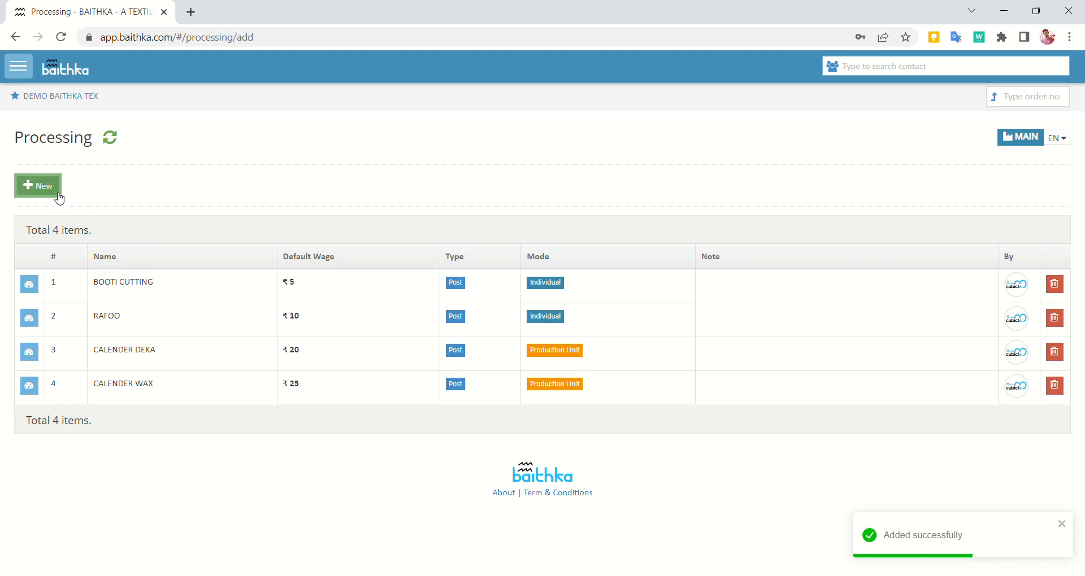
# Step: Add a processing record named STONE WORK with a default wage of ₹40, Individual mode and Post type
pyautogui.click(35, 185)
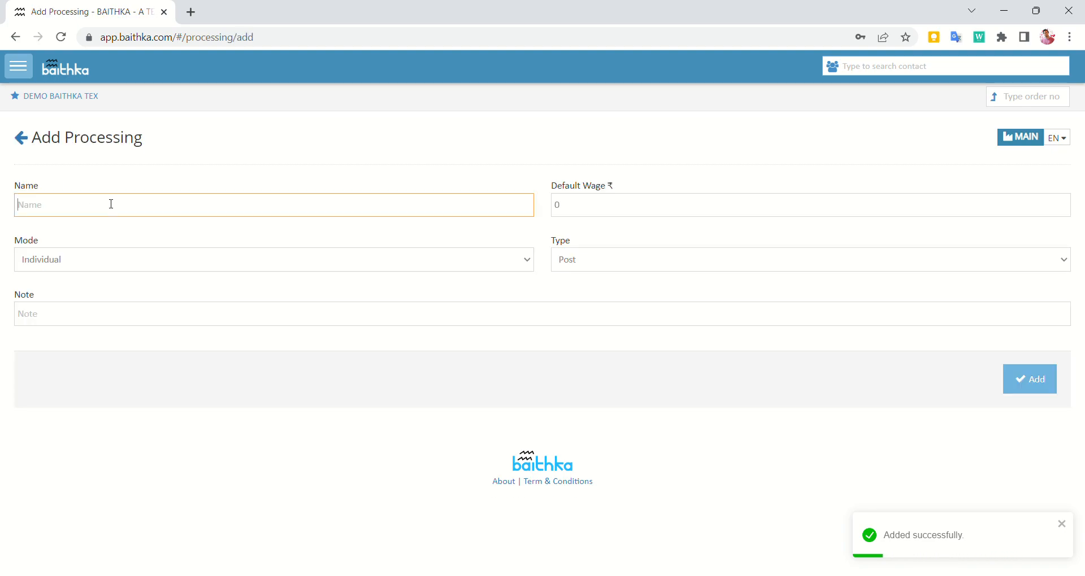
pyautogui.write('A')
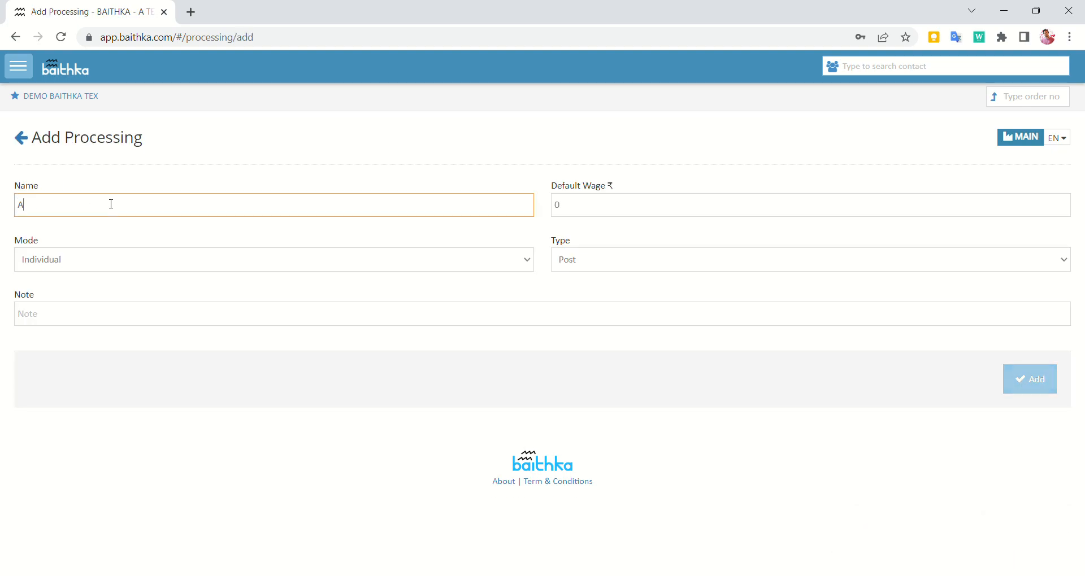
pyautogui.press('BackSpace')
pyautogui.write('ST')
pyautogui.click(129, 227)
pyautogui.click(603, 214)
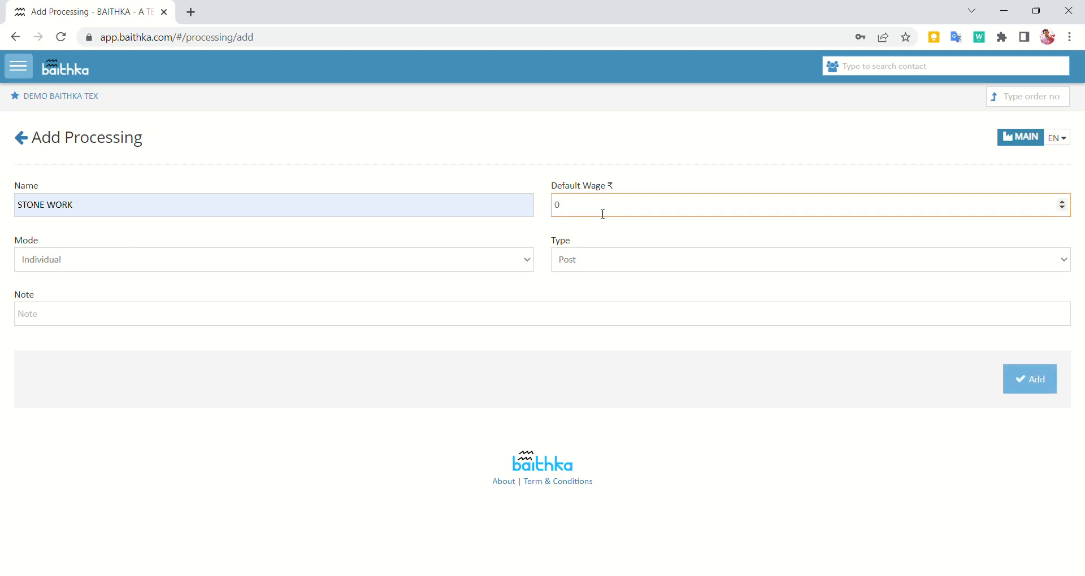
pyautogui.press('BackSpace')
pyautogui.write('40')
pyautogui.press('Tab')
pyautogui.click(1053, 371)
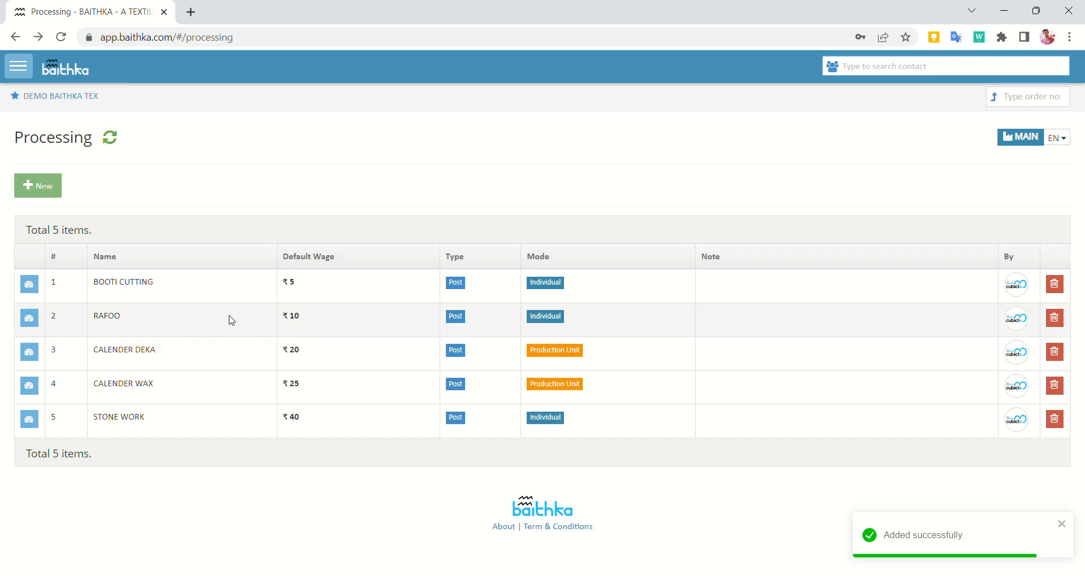
# Step: Add a processing record named RANGI with a default wage of ₹200, Individual mode and Post type
pyautogui.click(46, 195)
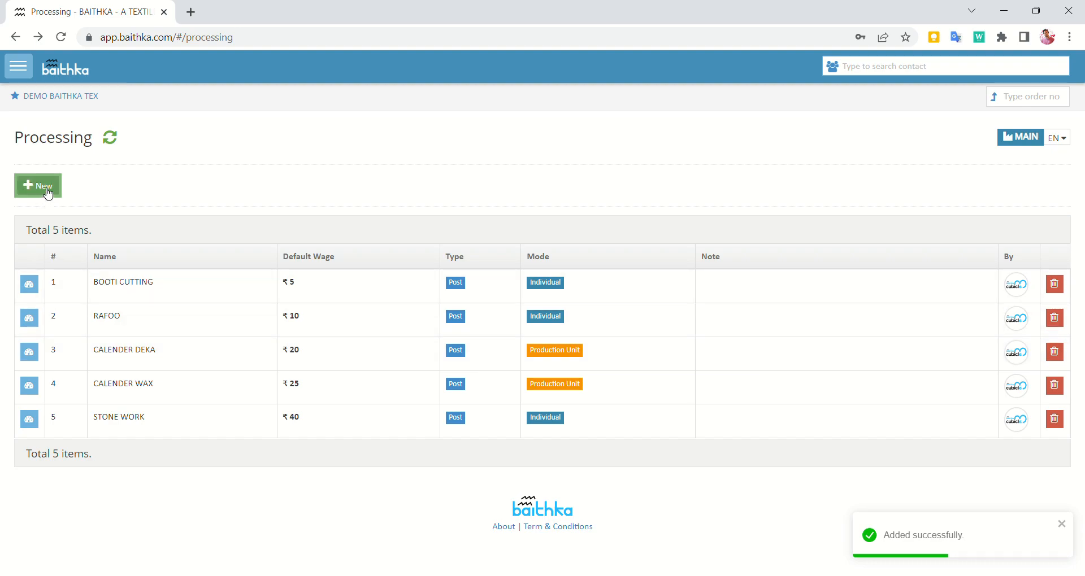
pyautogui.click(121, 210)
pyautogui.write('RANGI')
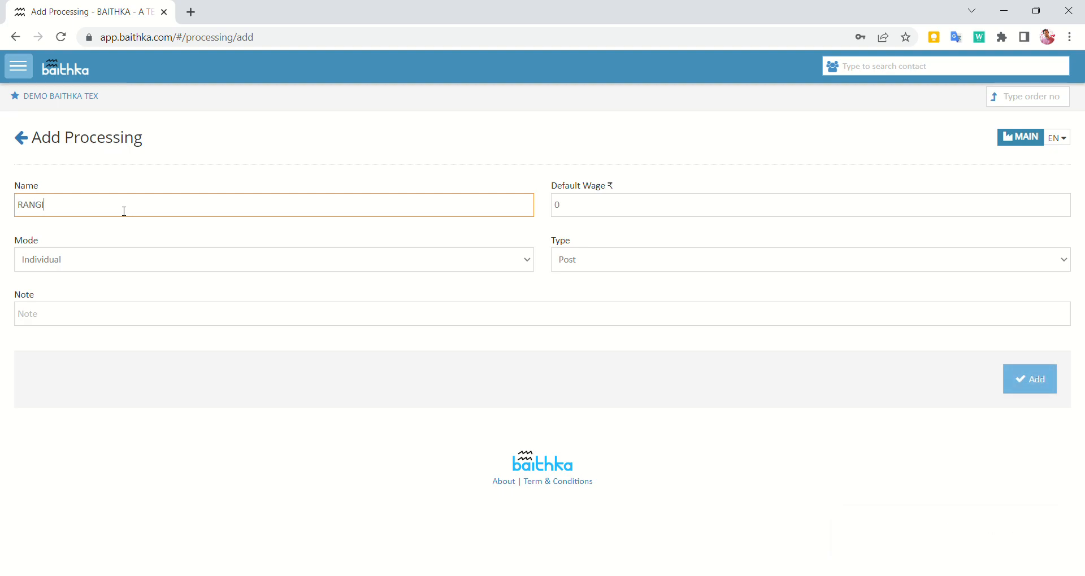
pyautogui.click(581, 208)
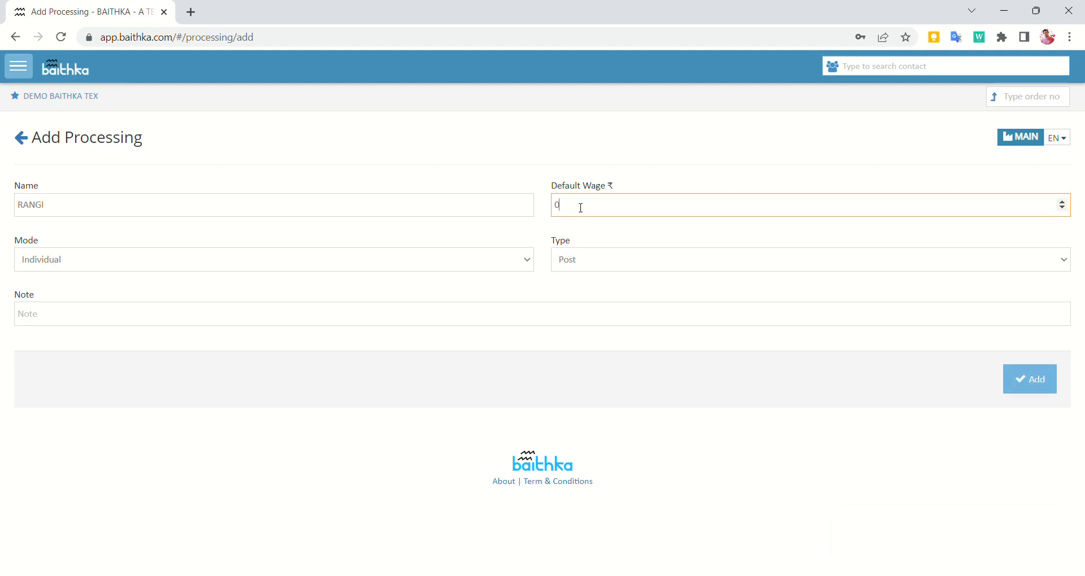
pyautogui.press('BackSpace')
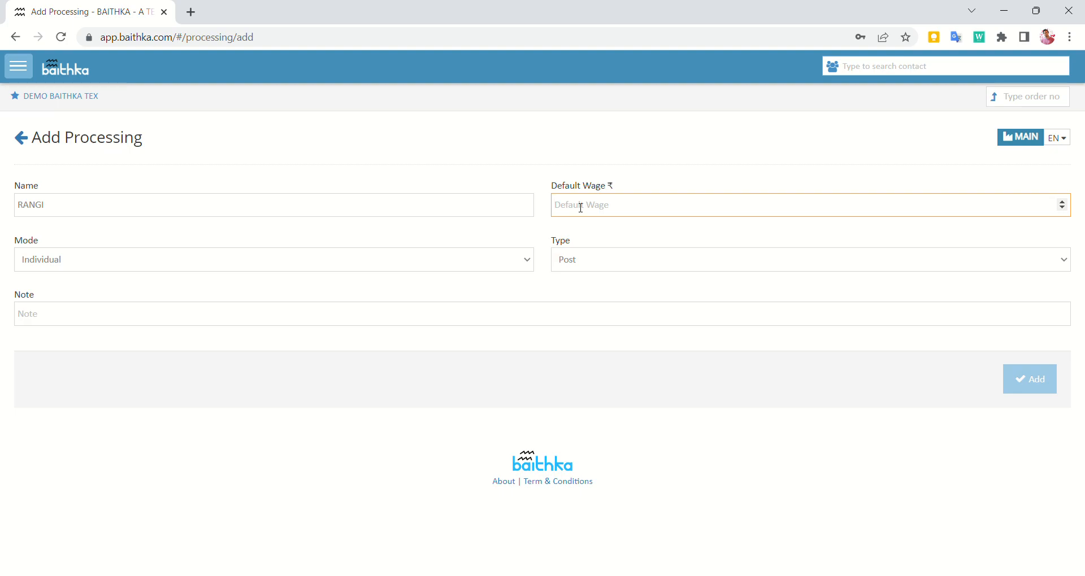
pyautogui.write('200')
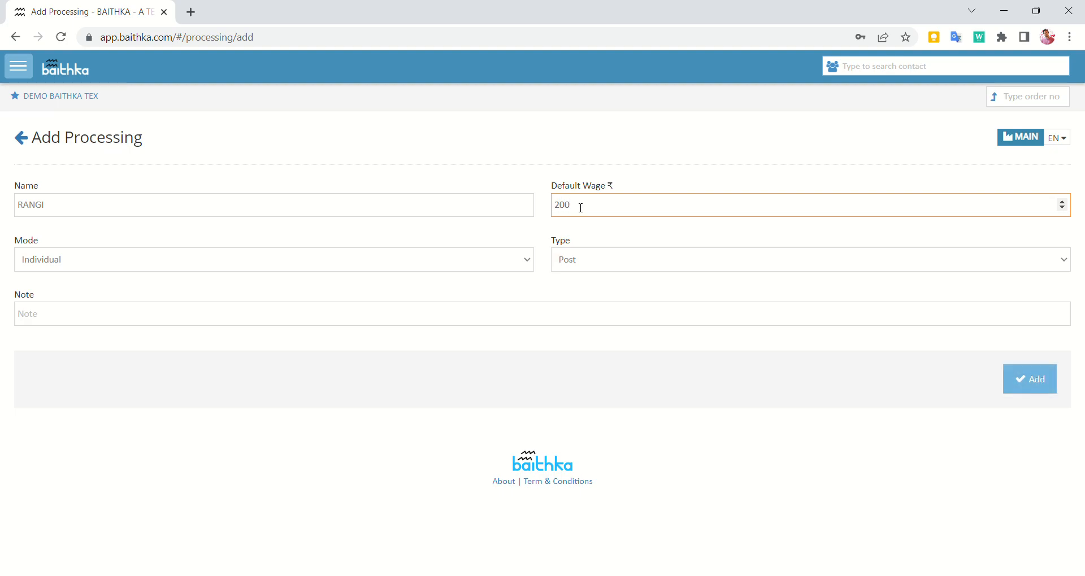
pyautogui.click(374, 258)
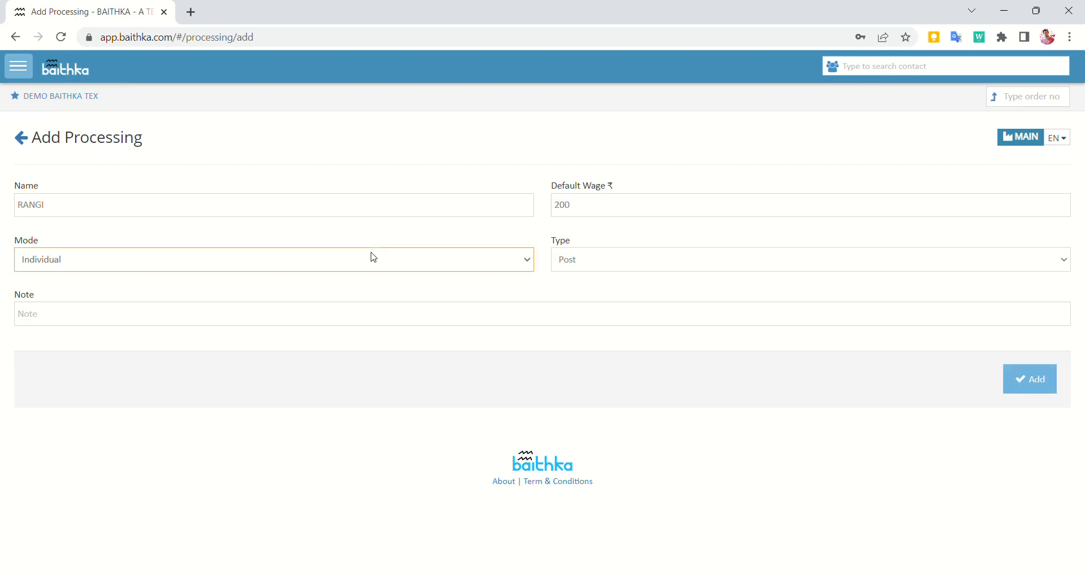
pyautogui.click(1046, 381)
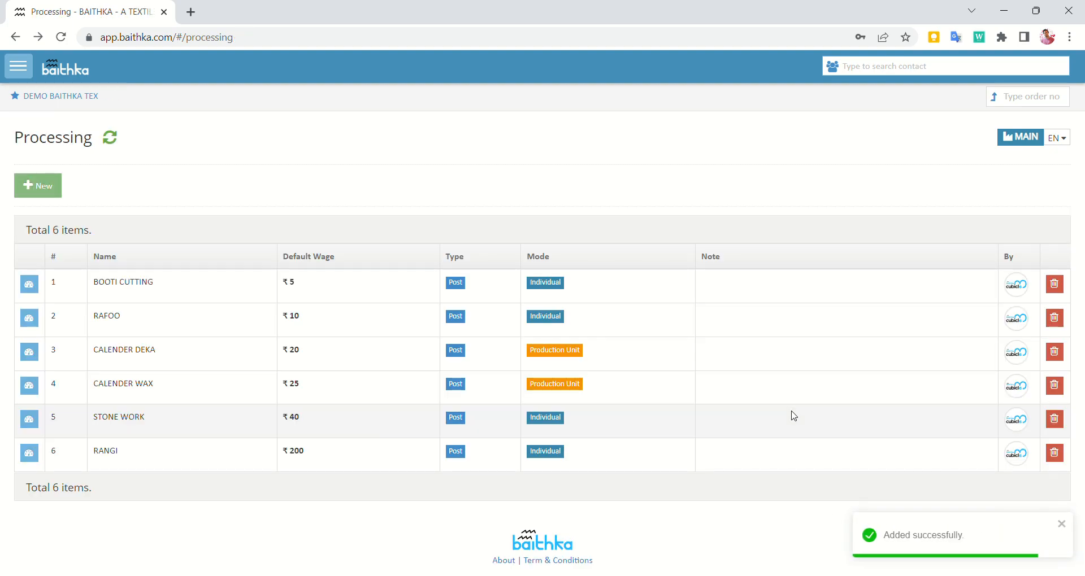